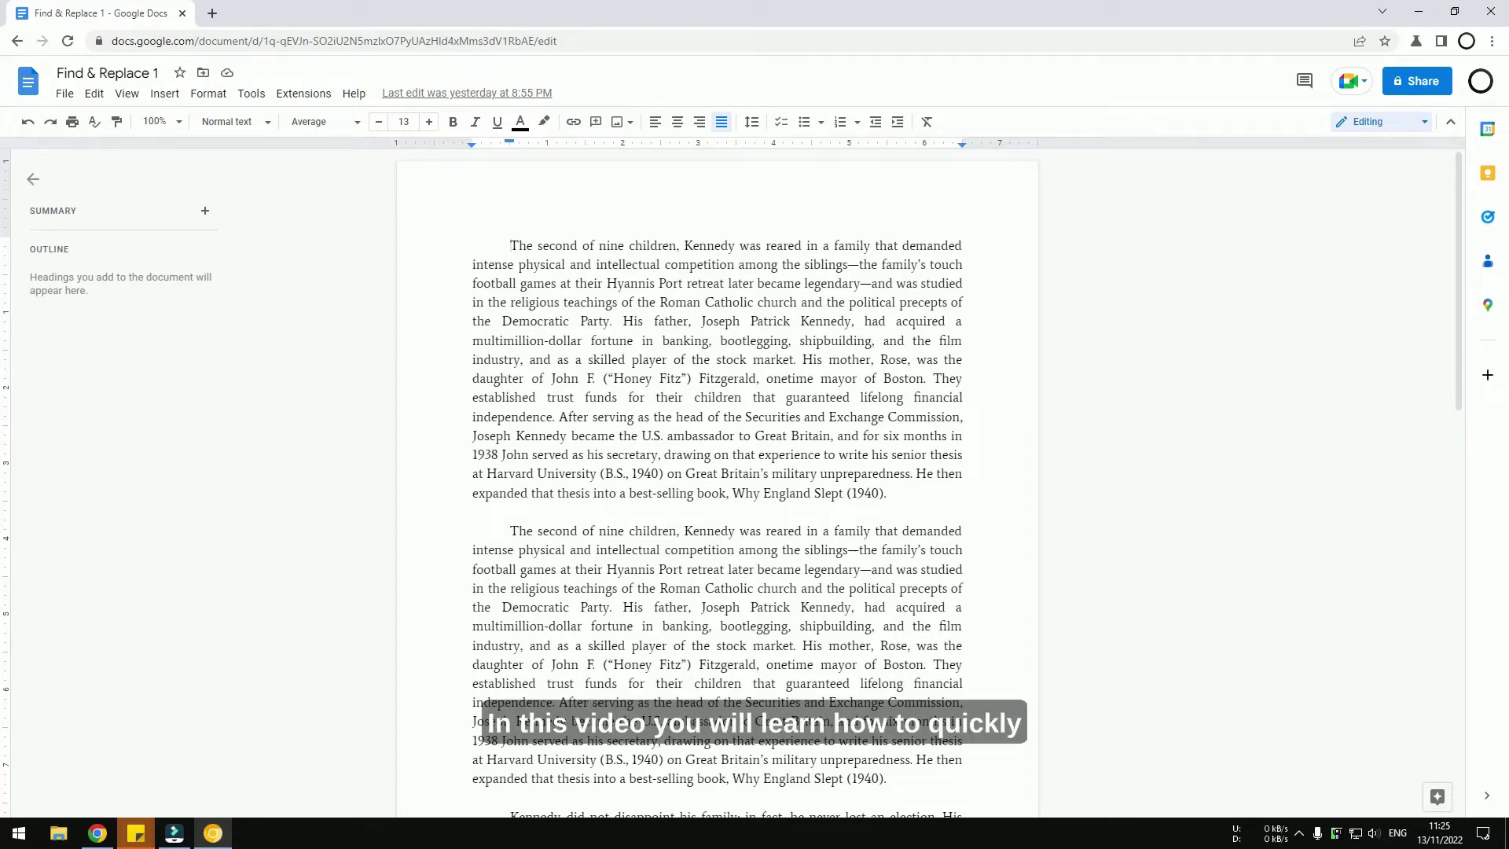
- Search the document for 'fortune' and jump between its two matches
key(ctrl+f)
text(t)
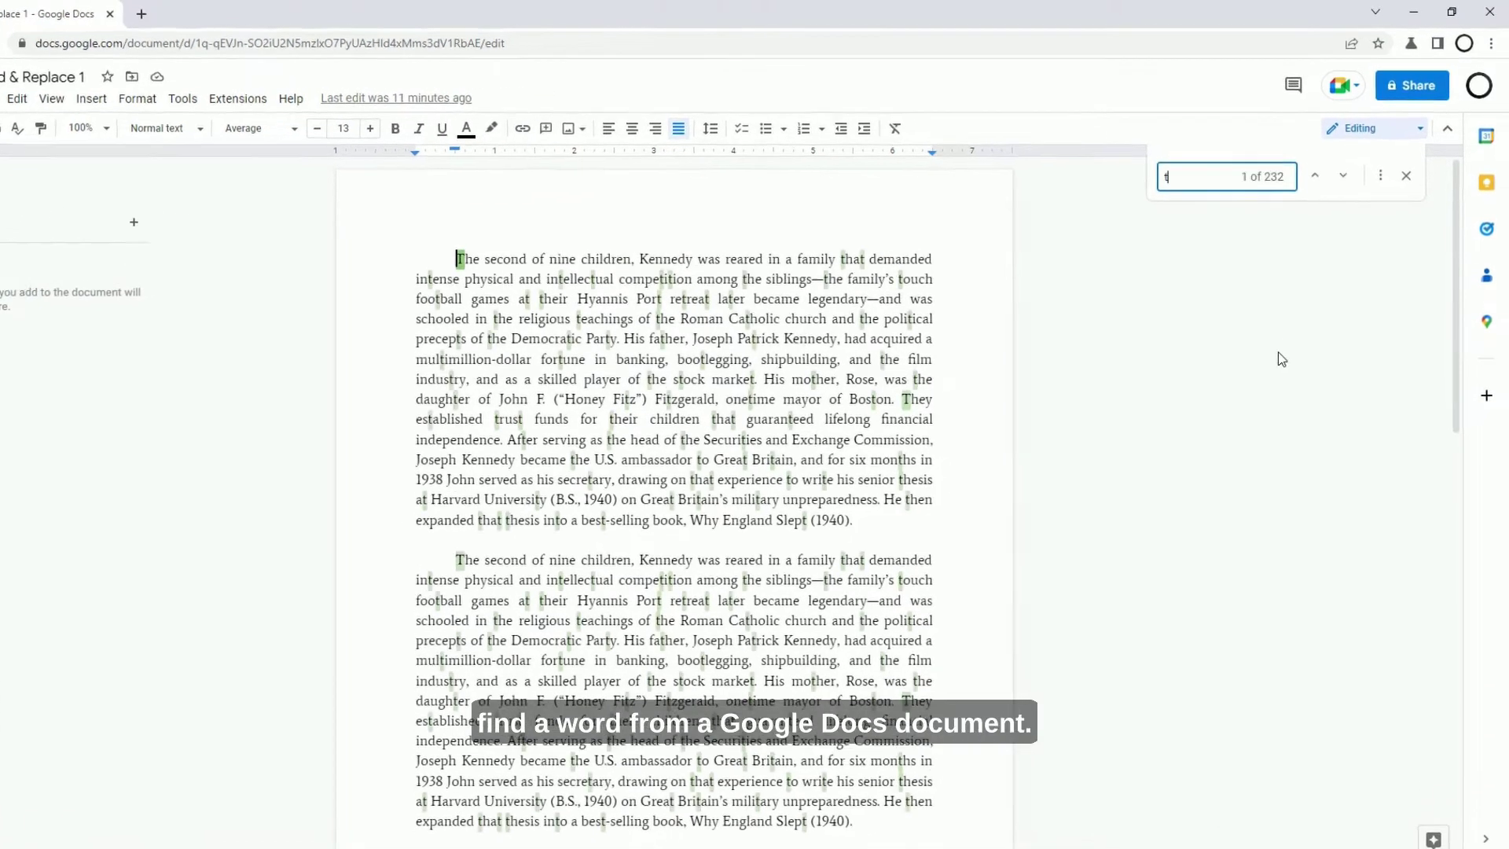
text(he)
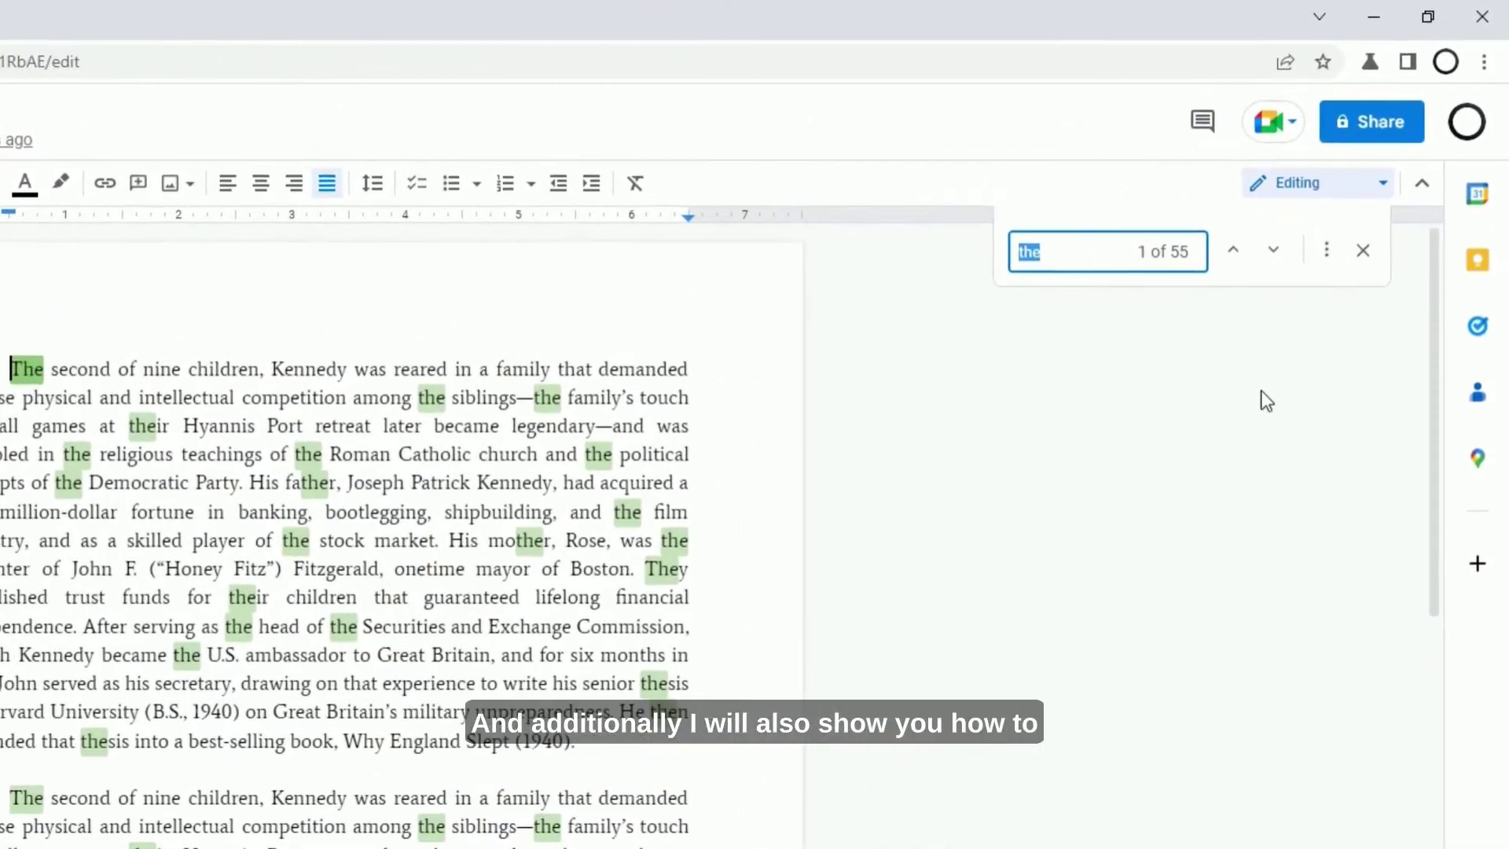
click(1346, 283)
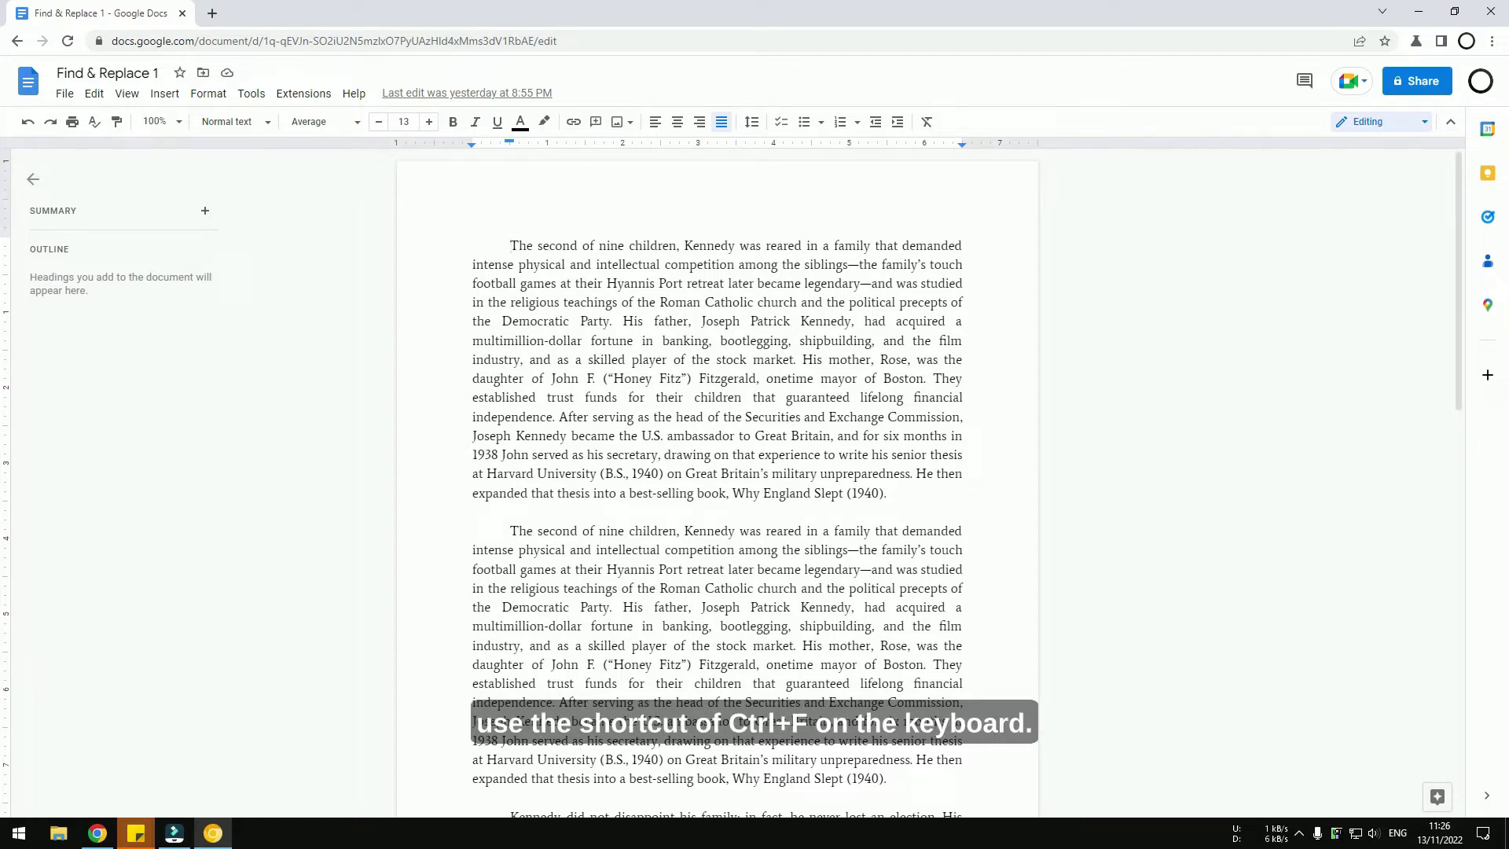
key(ctrl+f)
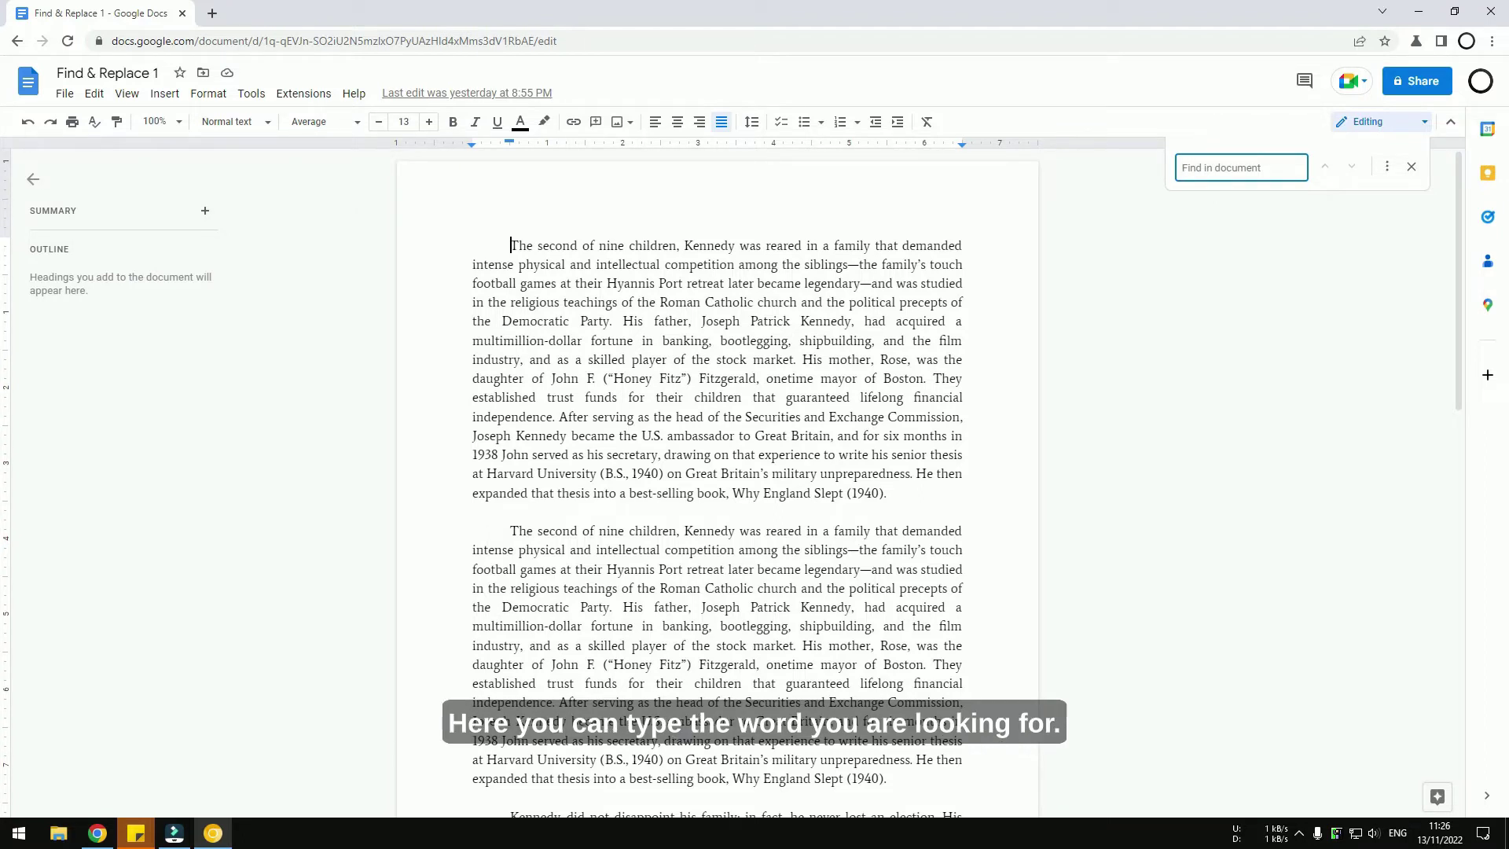
text(fortu)
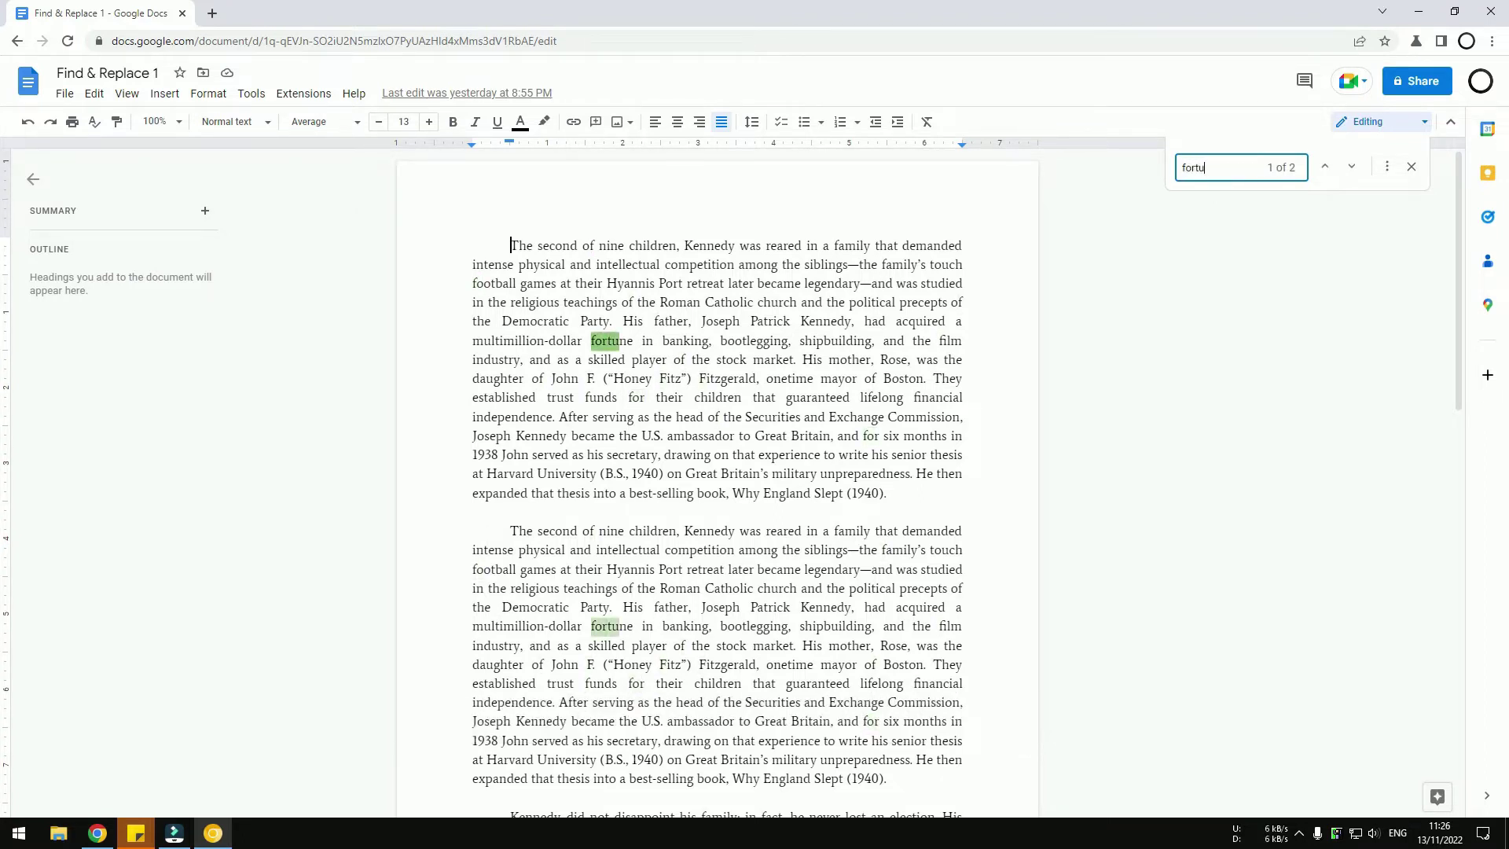
text(ne)
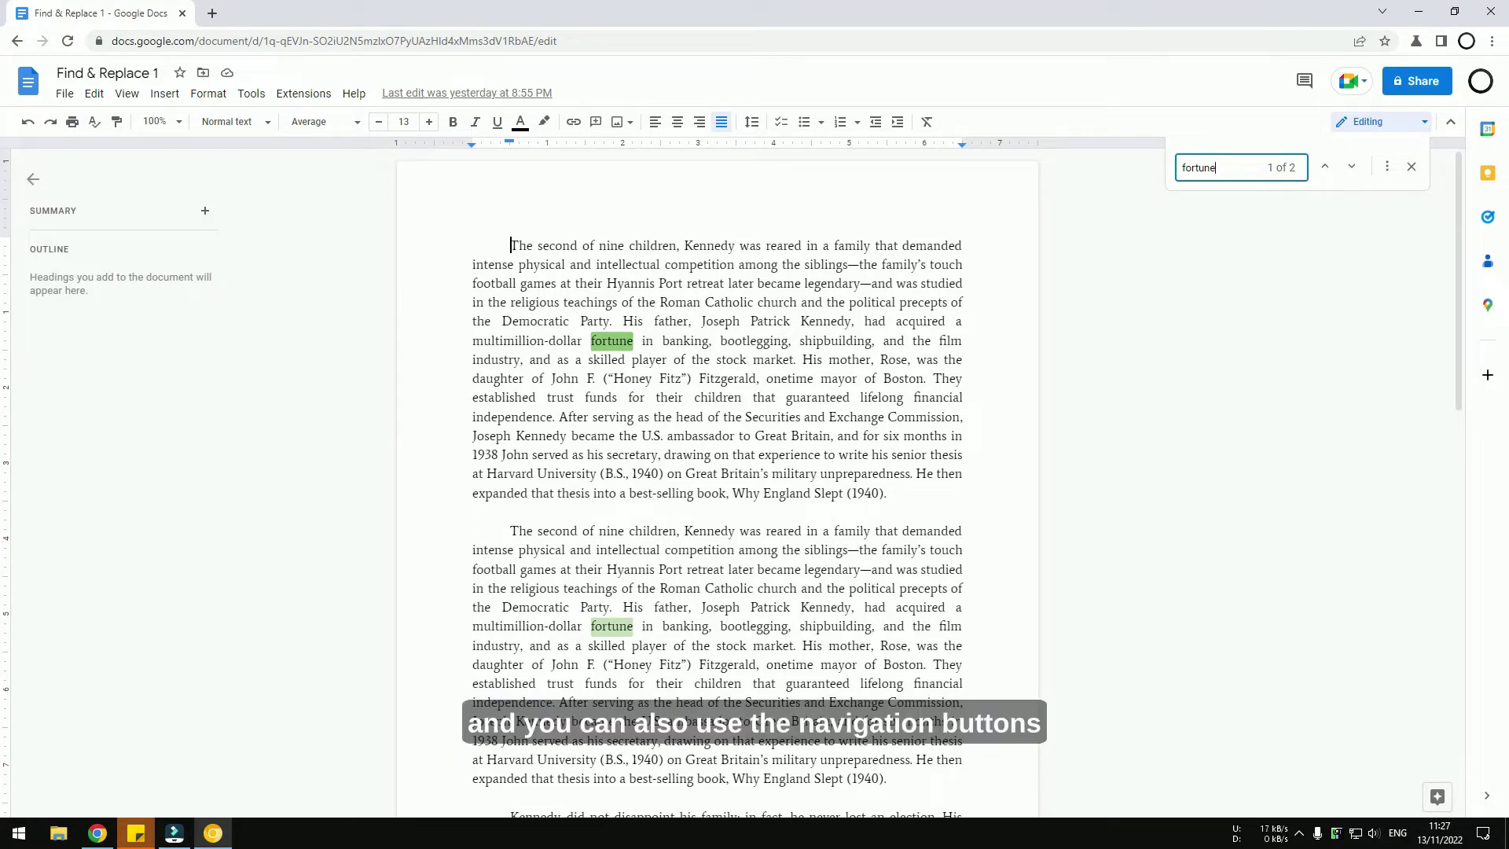
click(1321, 171)
click(1349, 167)
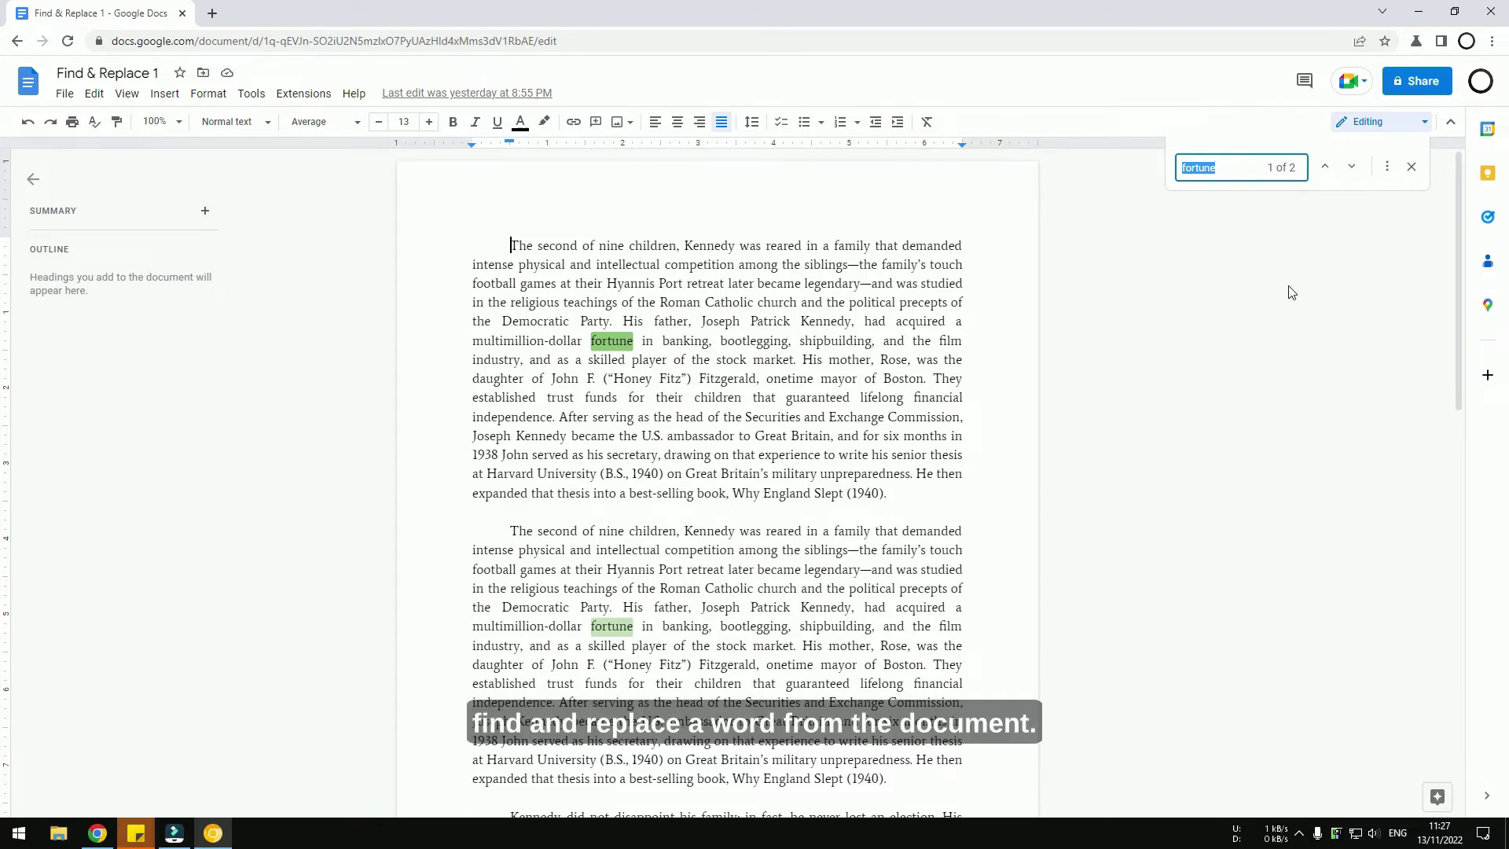
- Dismiss the quick search and bring up Find and replace from the Edit menu
key(Escape)
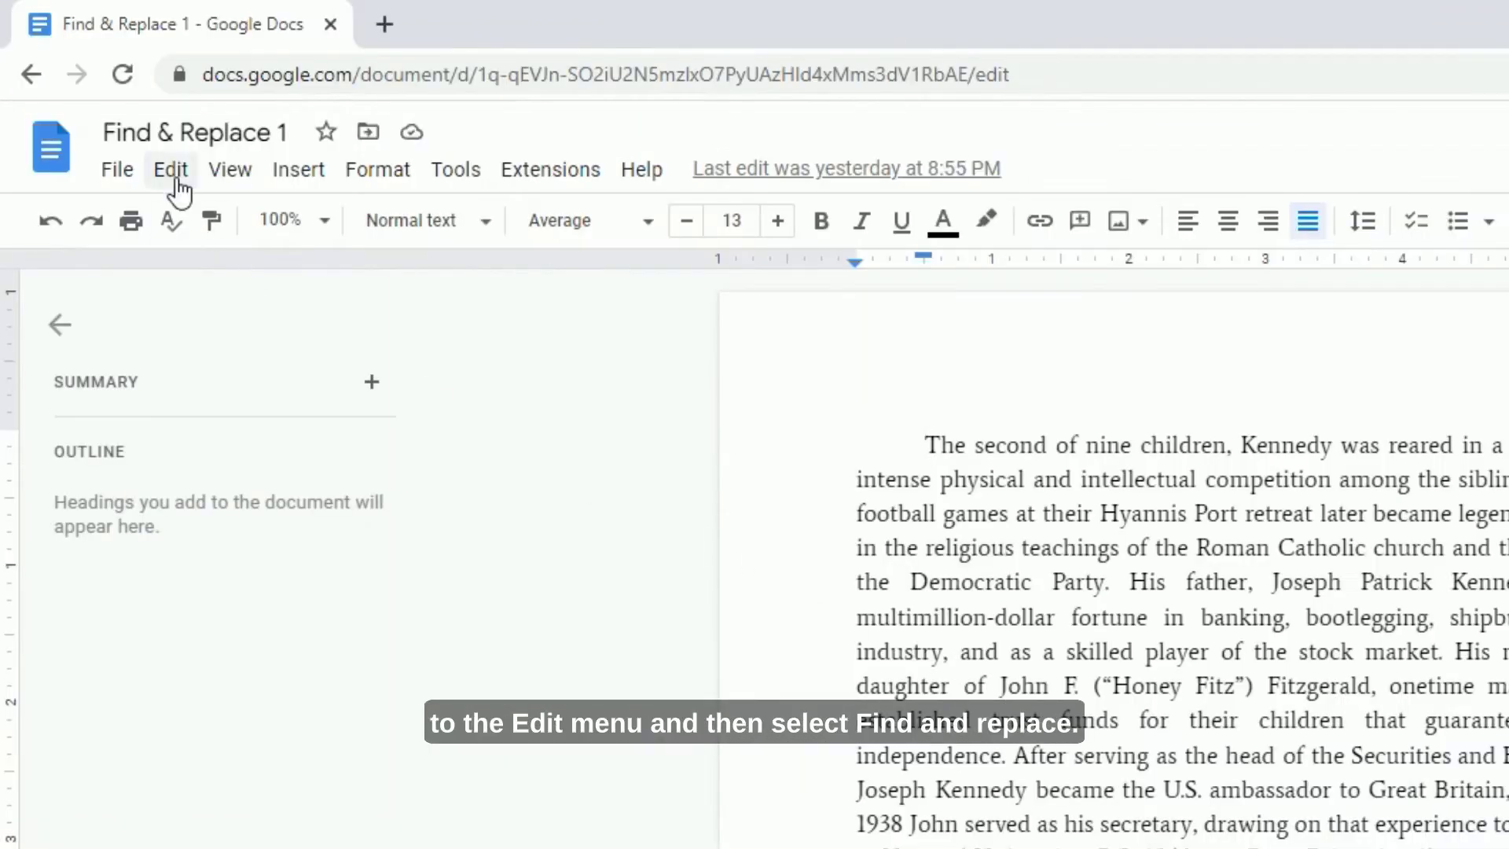
click(94, 97)
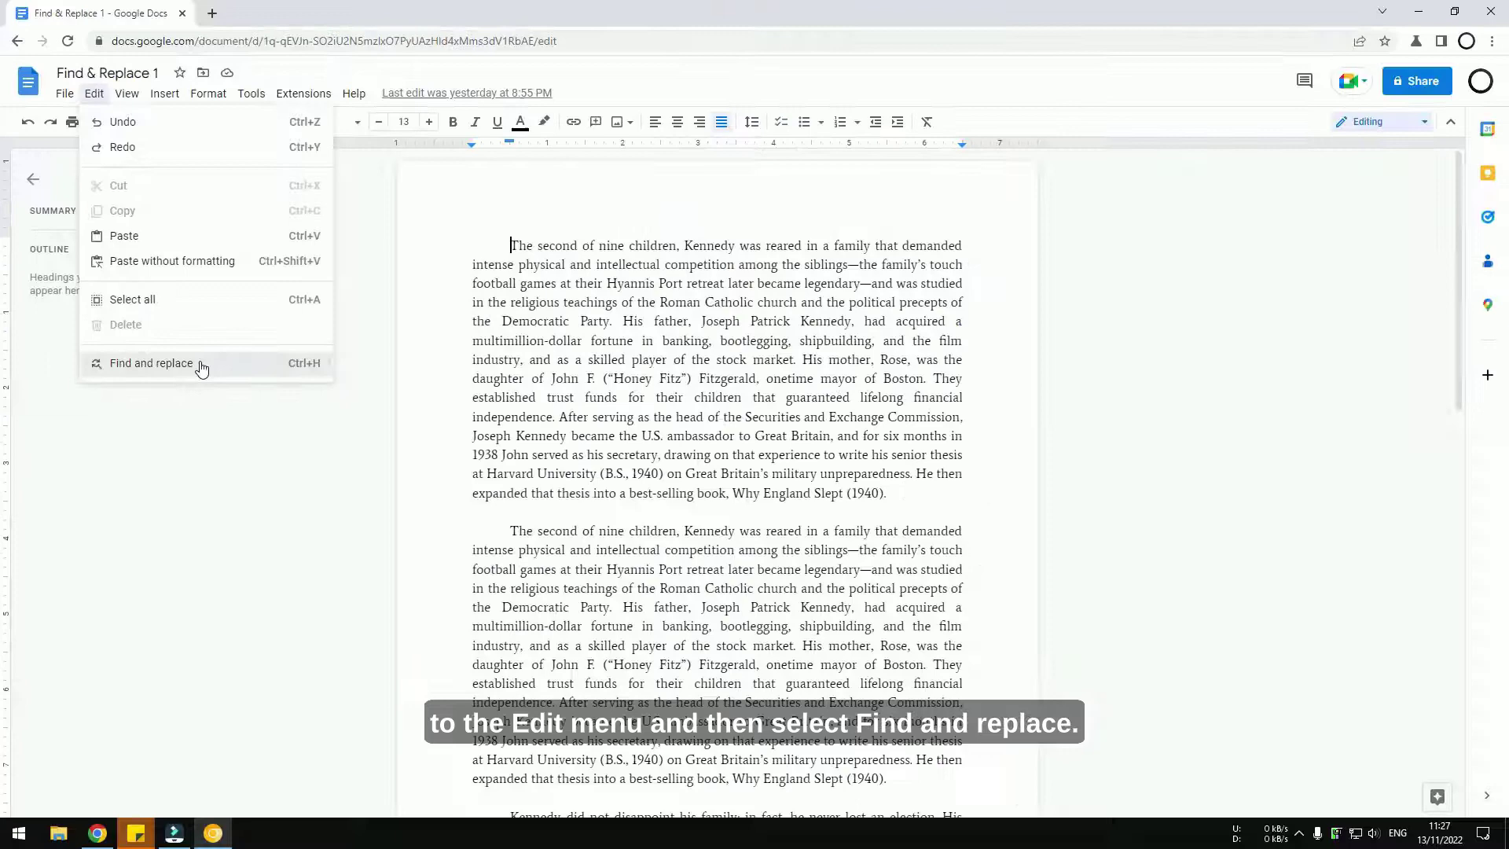
click(201, 368)
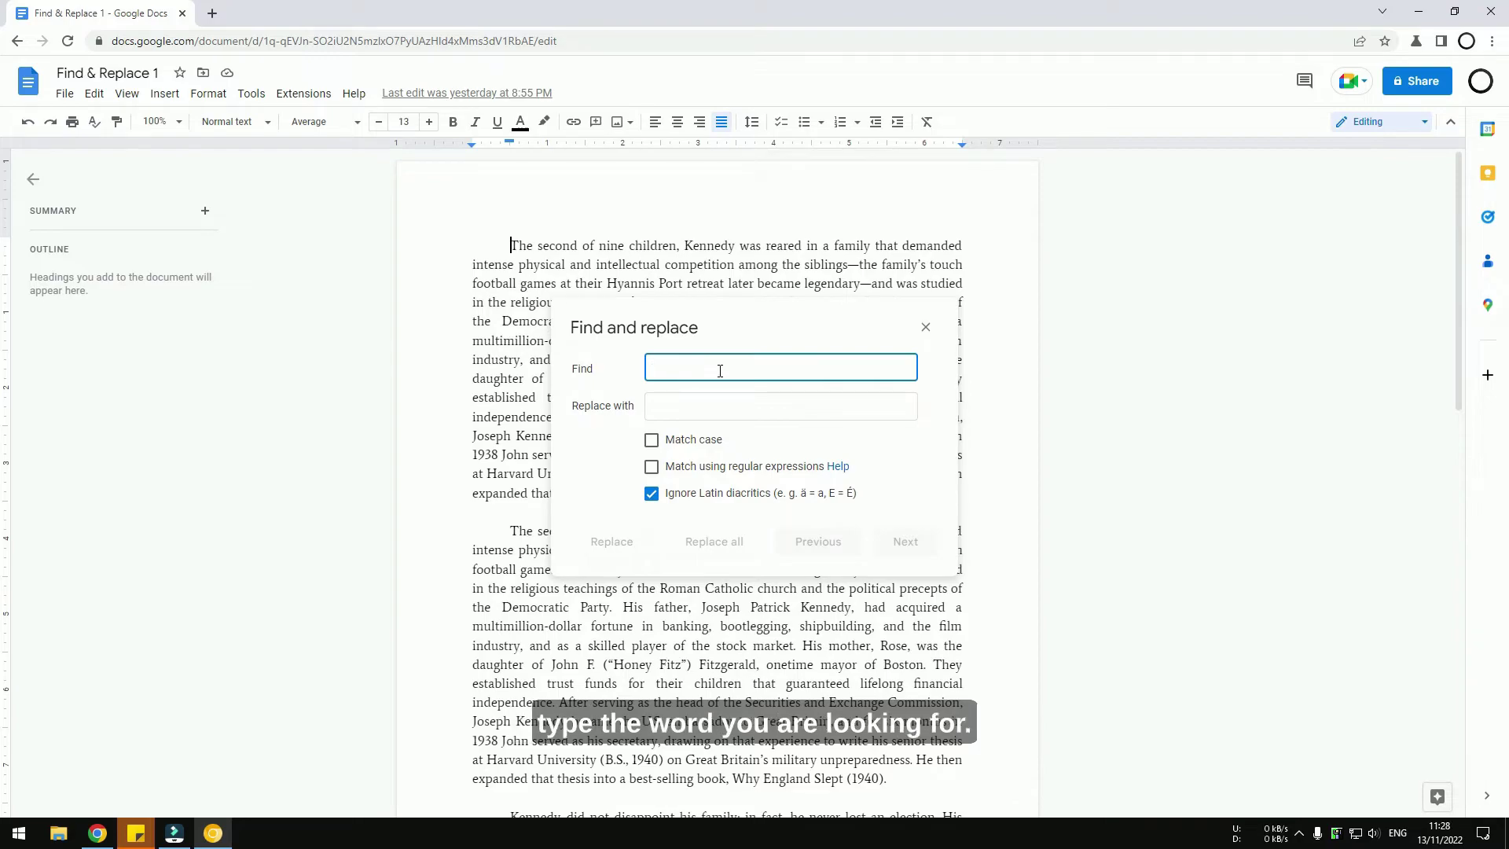
text(stu)
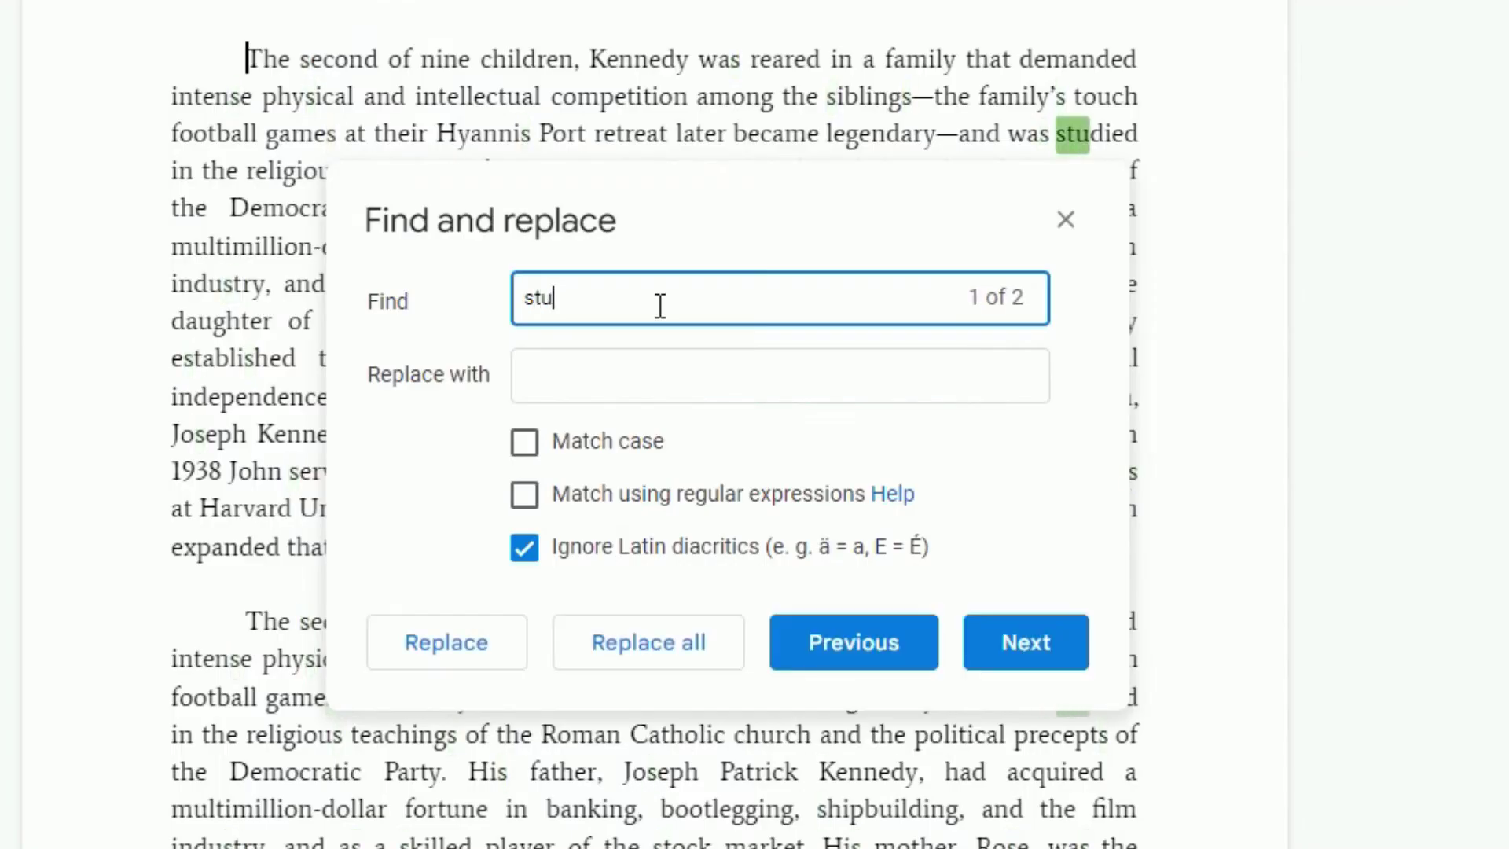
text(died)
- Enter 'schooled' as the replacement for the two matches of 'studied'
click(894, 406)
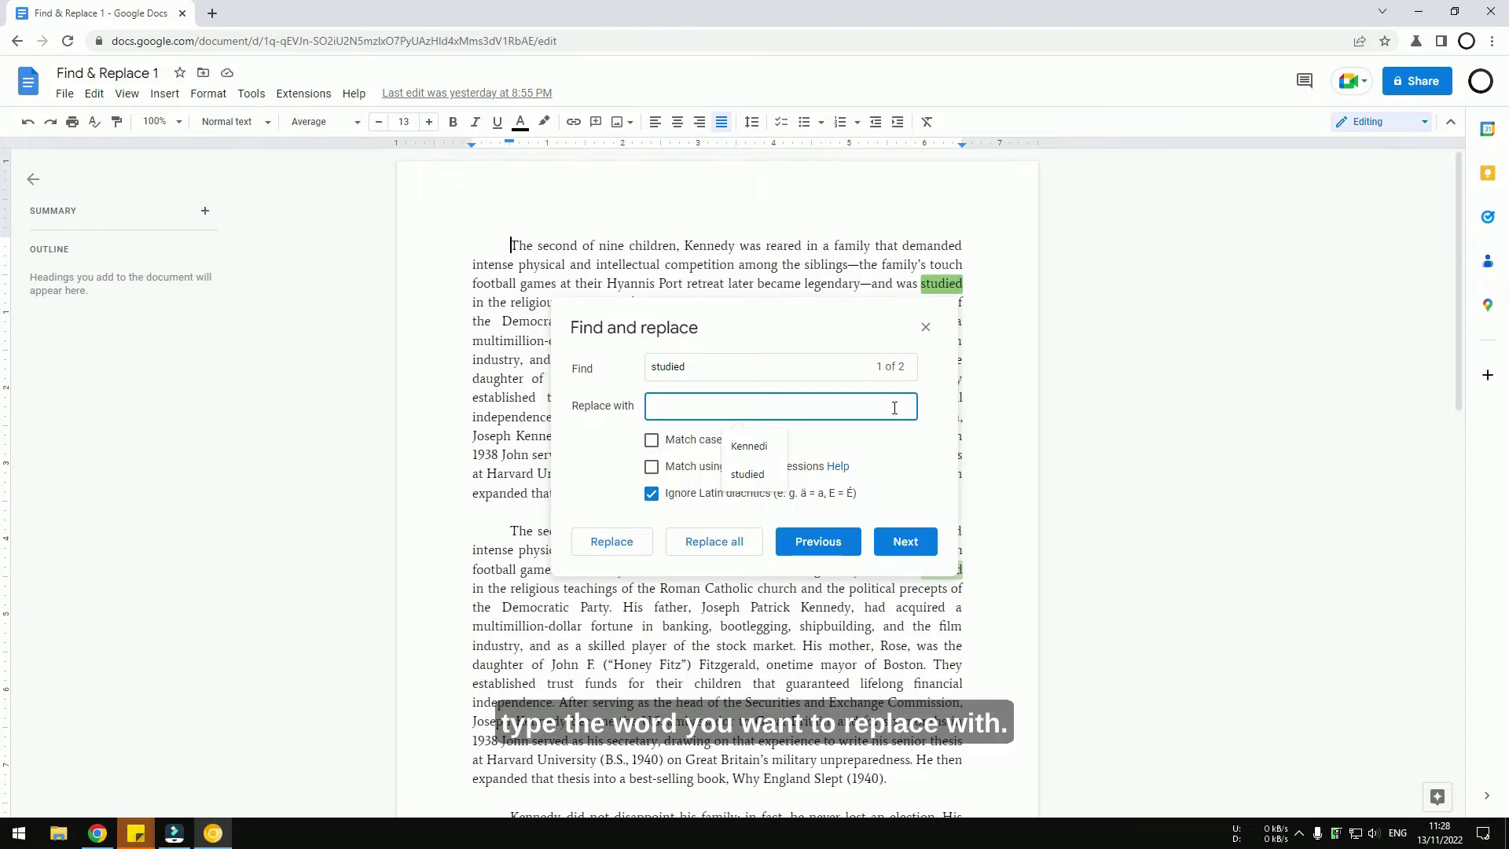
text(sc)
text(hooled)
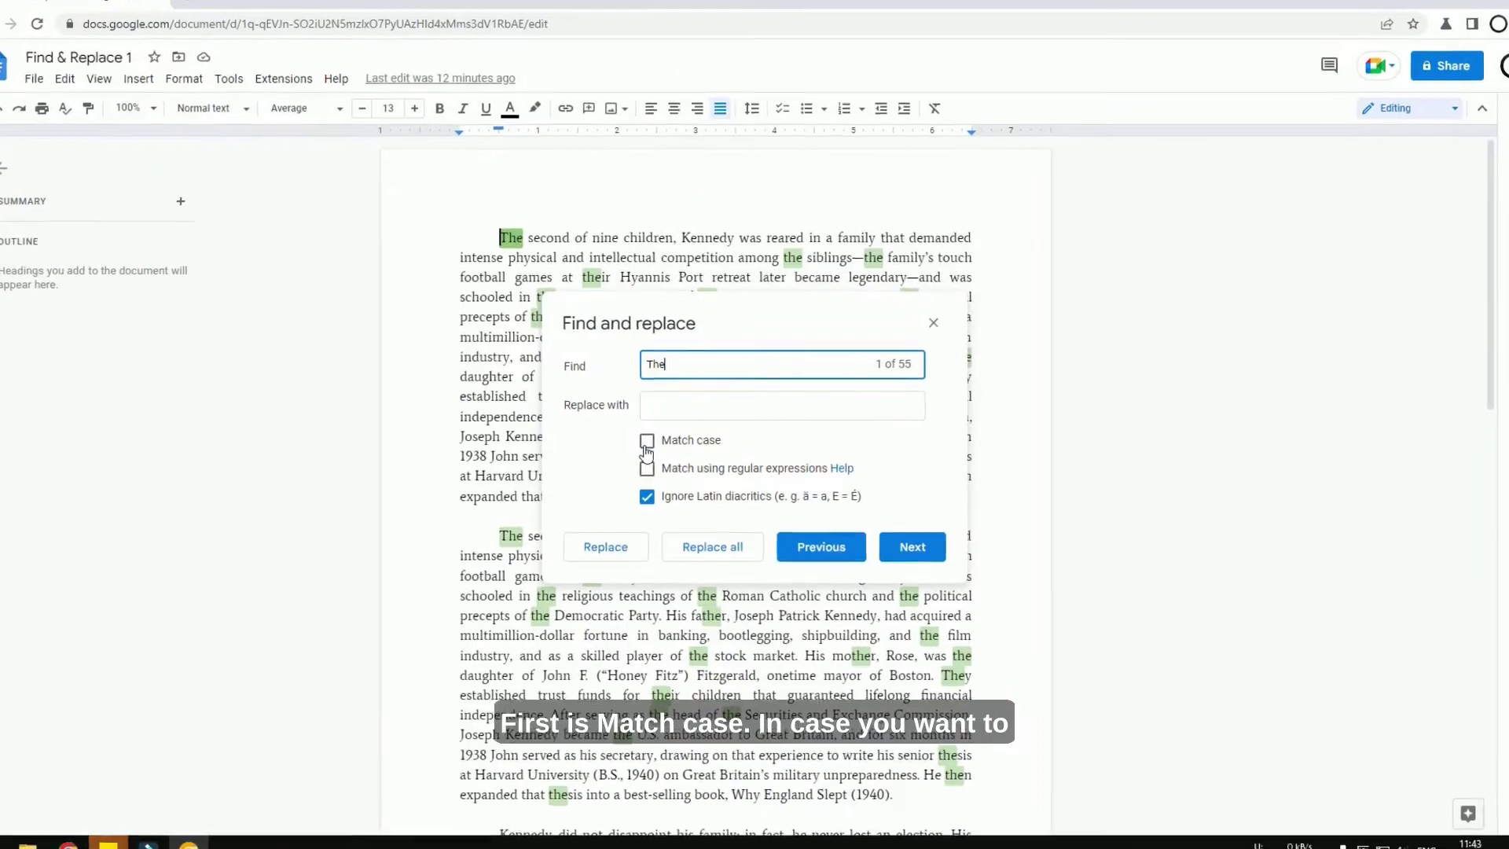
click(647, 450)
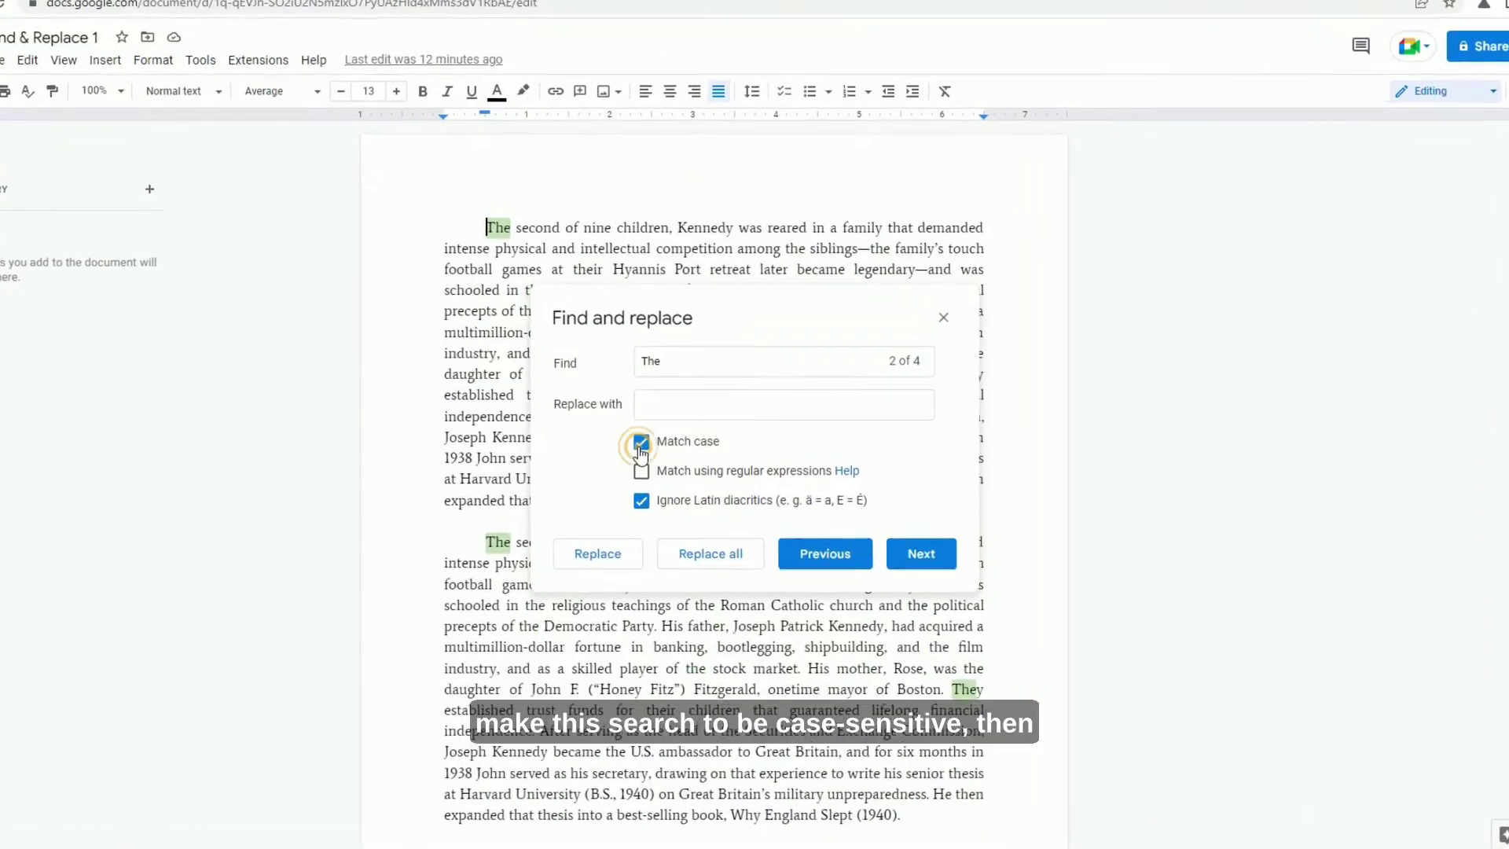
click(646, 451)
click(621, 448)
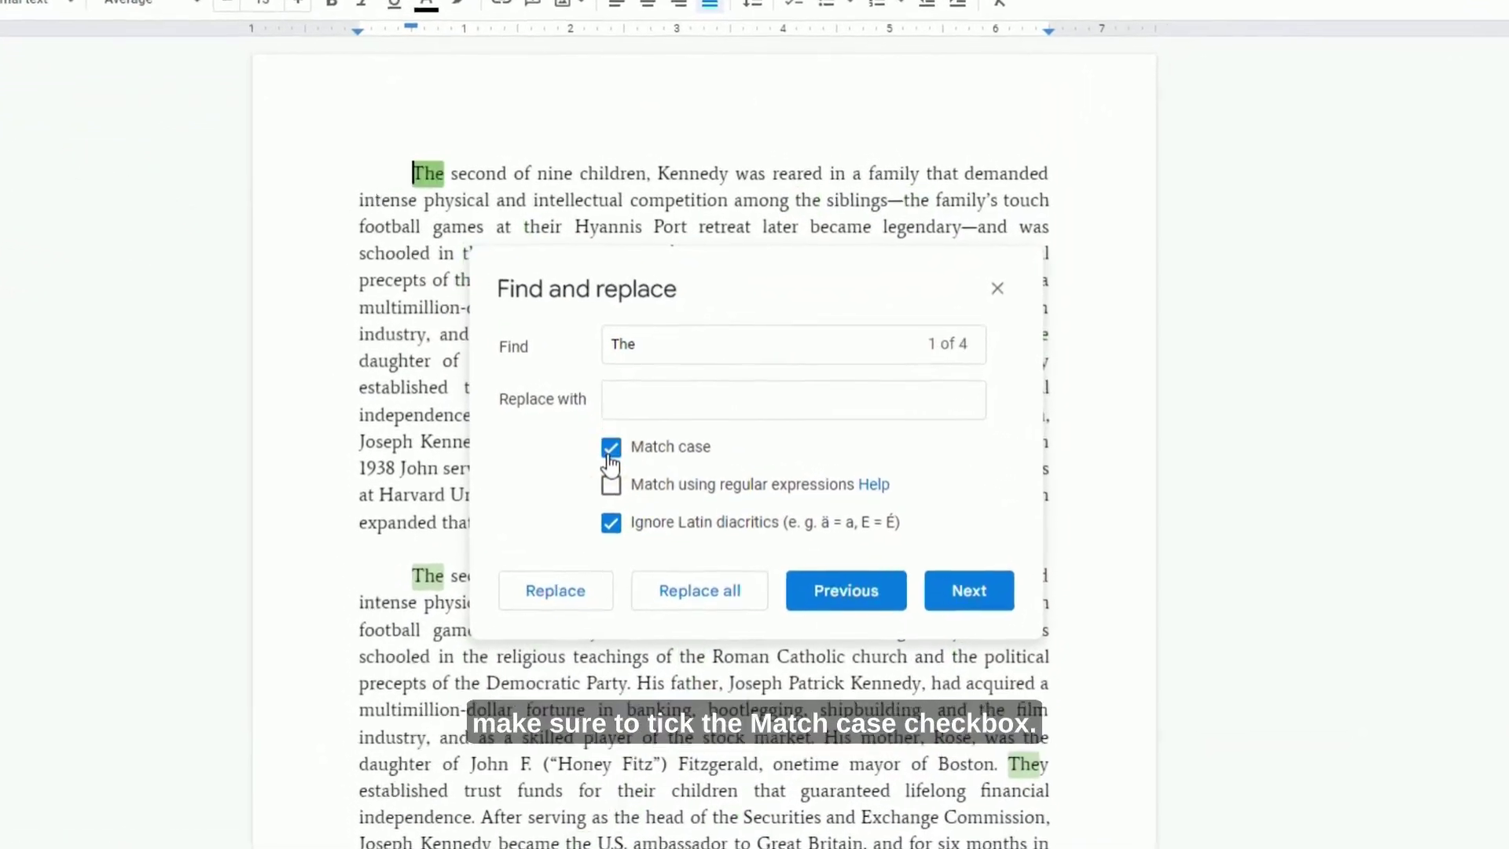
click(574, 456)
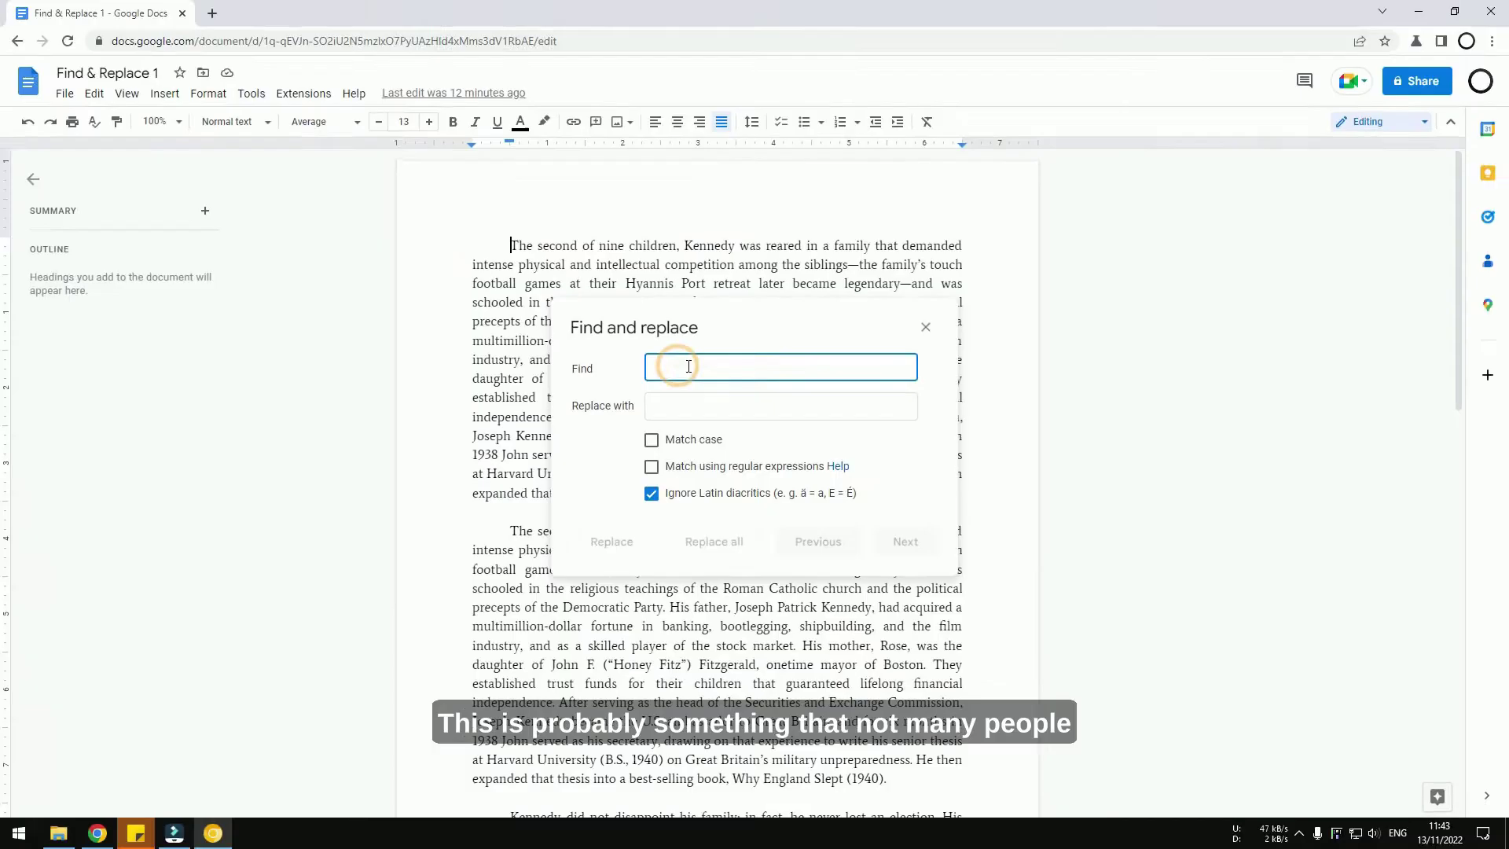
text(\d)
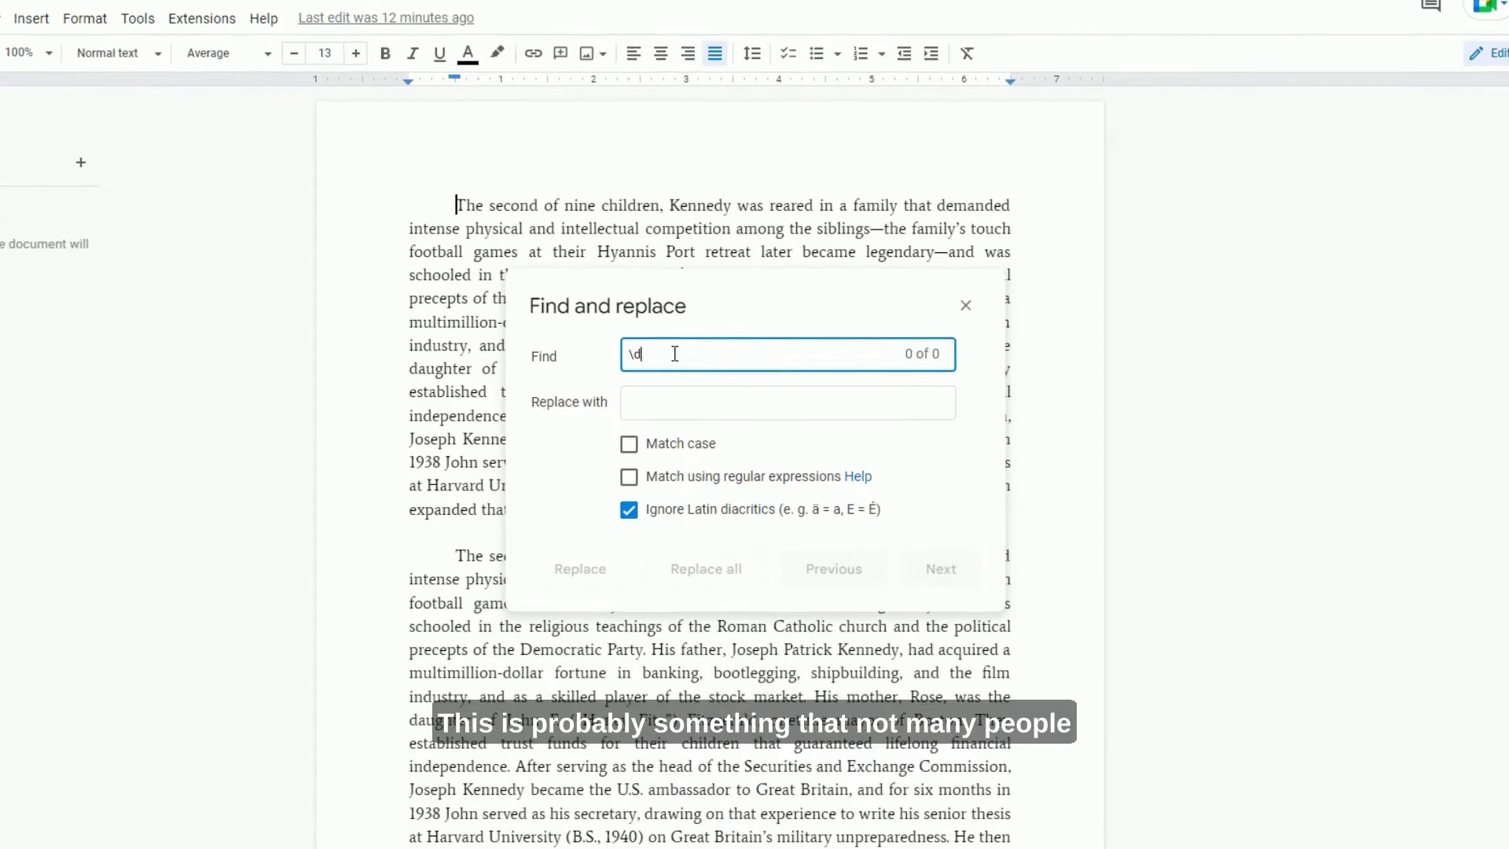
click(636, 473)
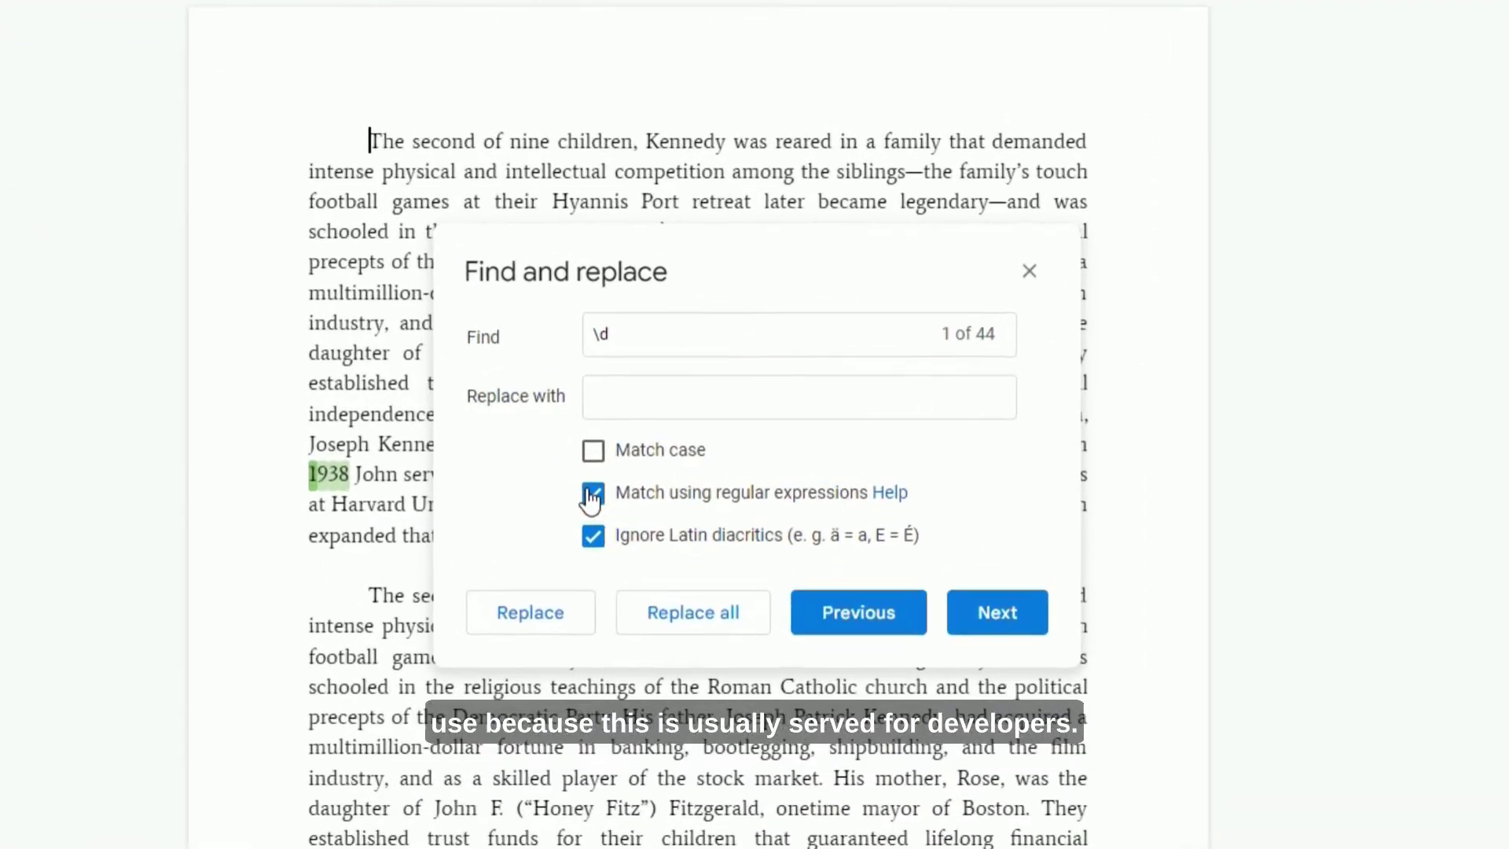
click(603, 490)
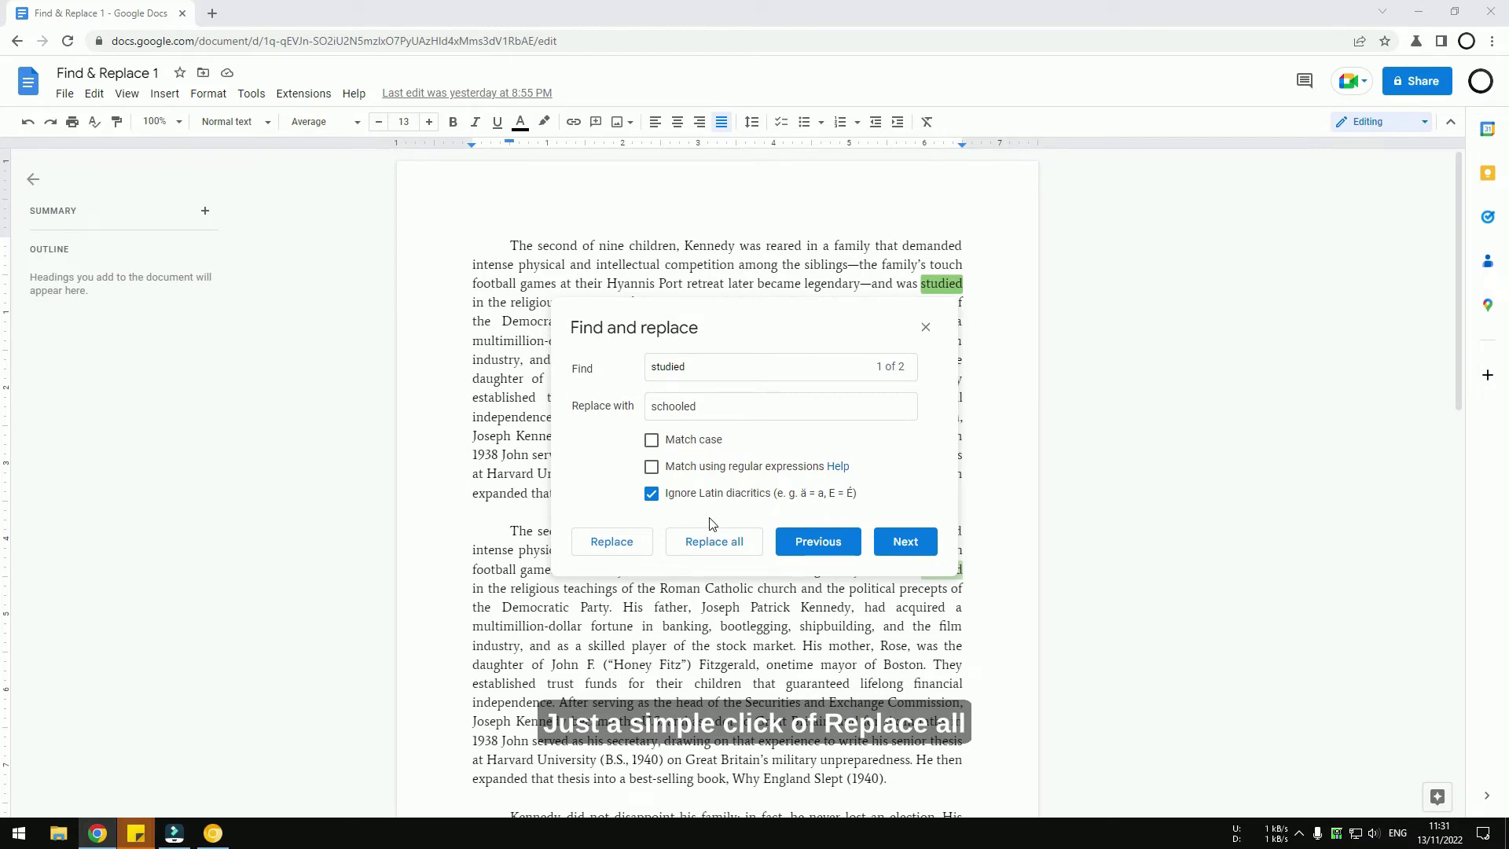
- Replace all 'studied' with 'schooled' and close the Find and replace dialog
click(716, 546)
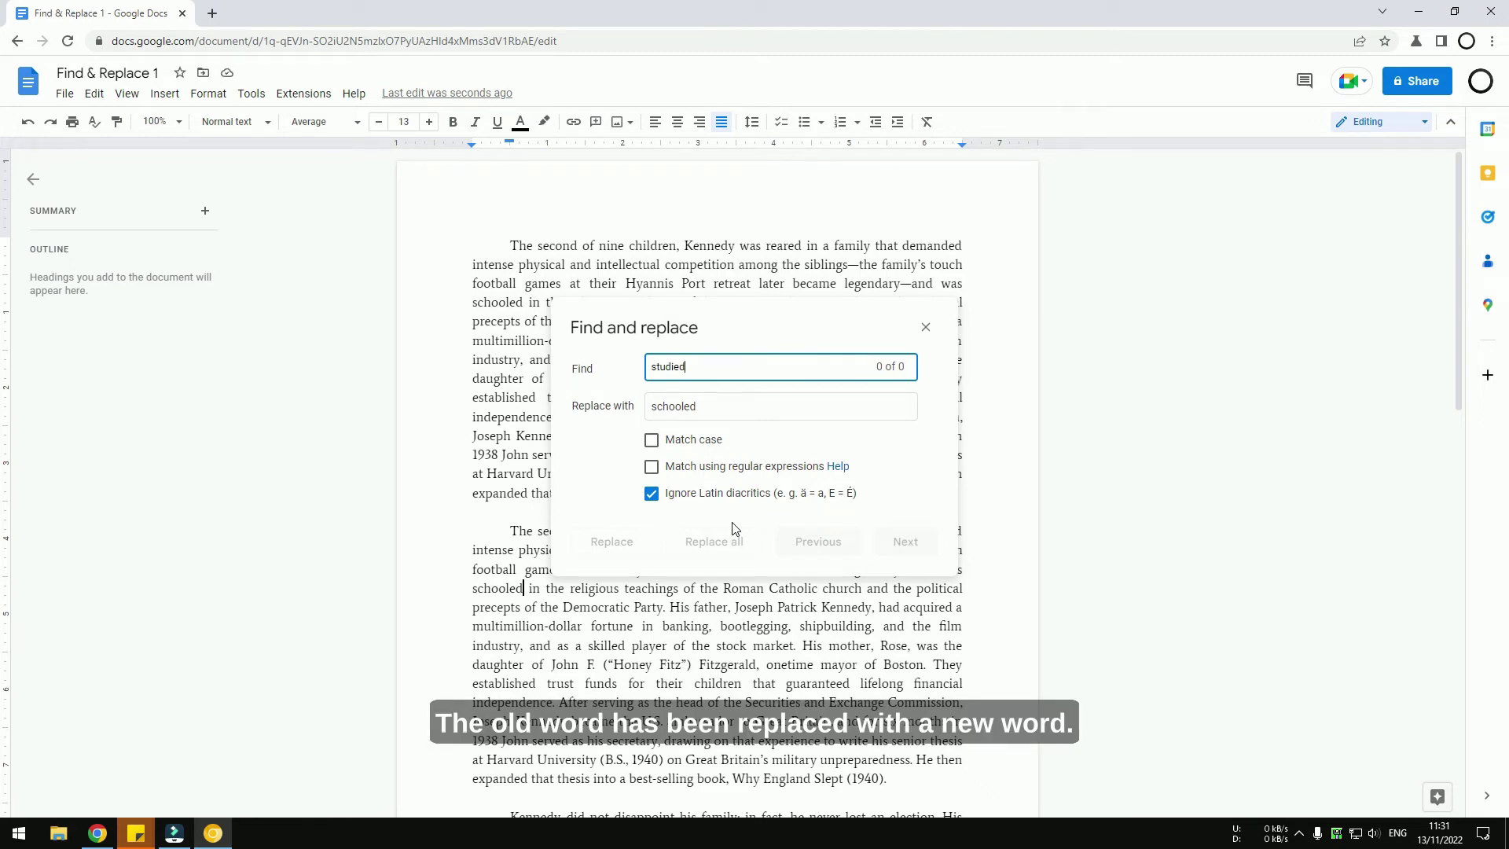
click(926, 326)
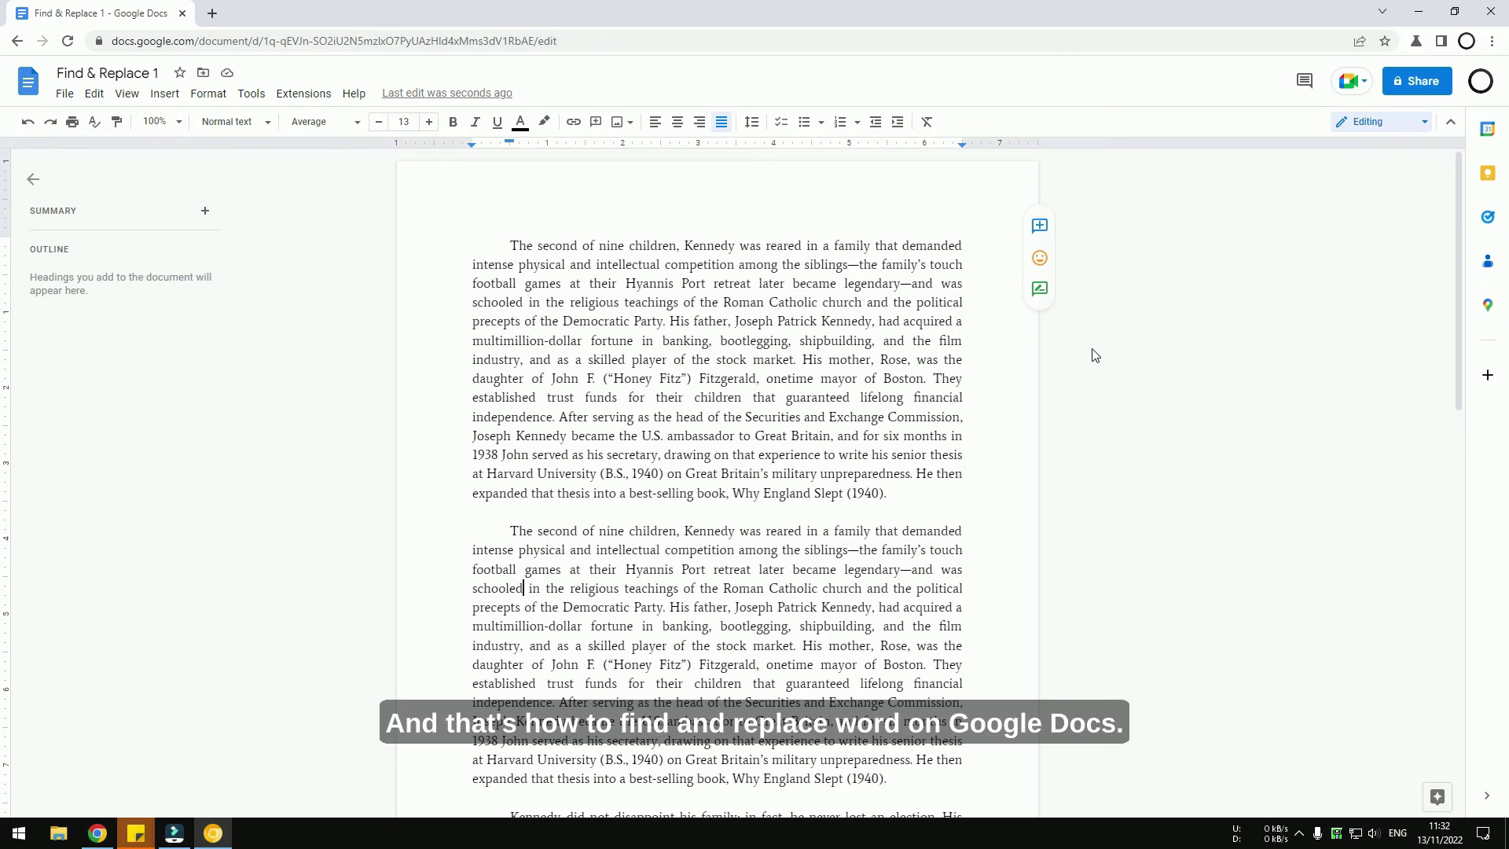